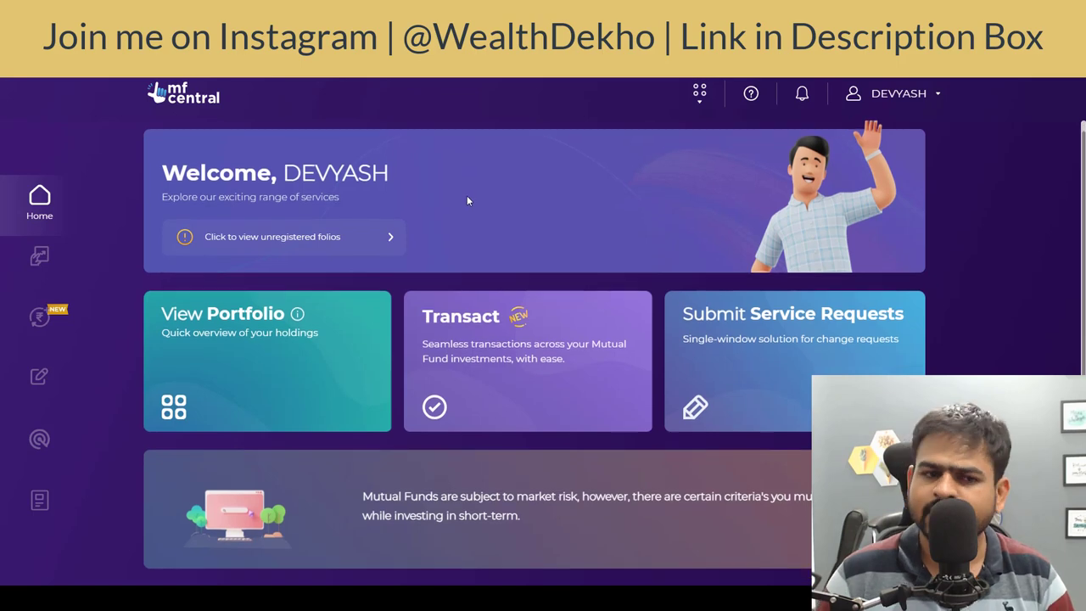
# Open the portfolio overview in MF Central and review the mutual fund investments list in Groww.
pyautogui.click(262, 345)
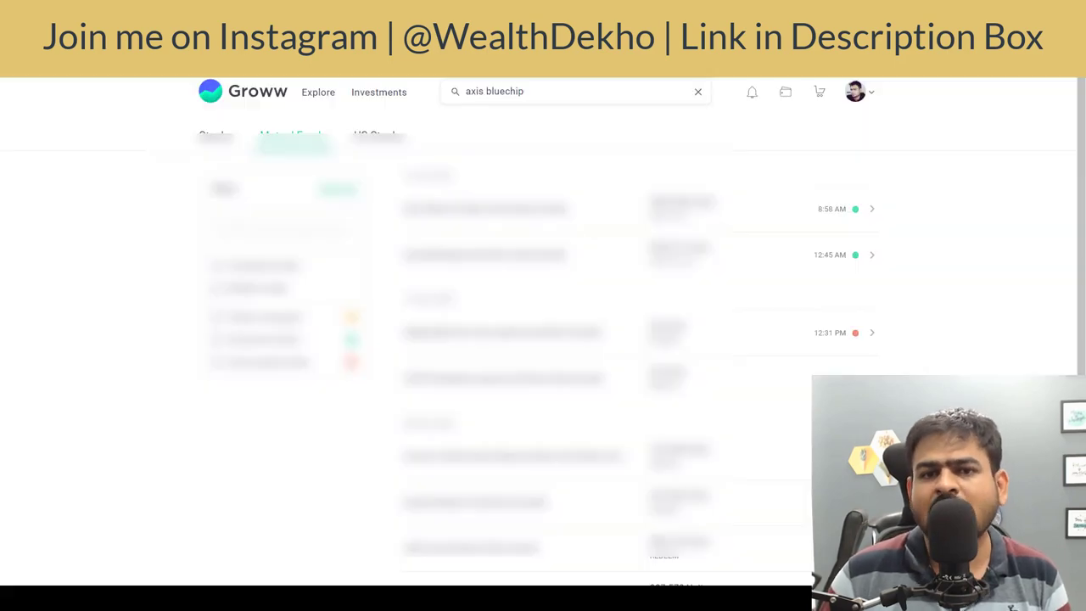
pyautogui.click(359, 95)
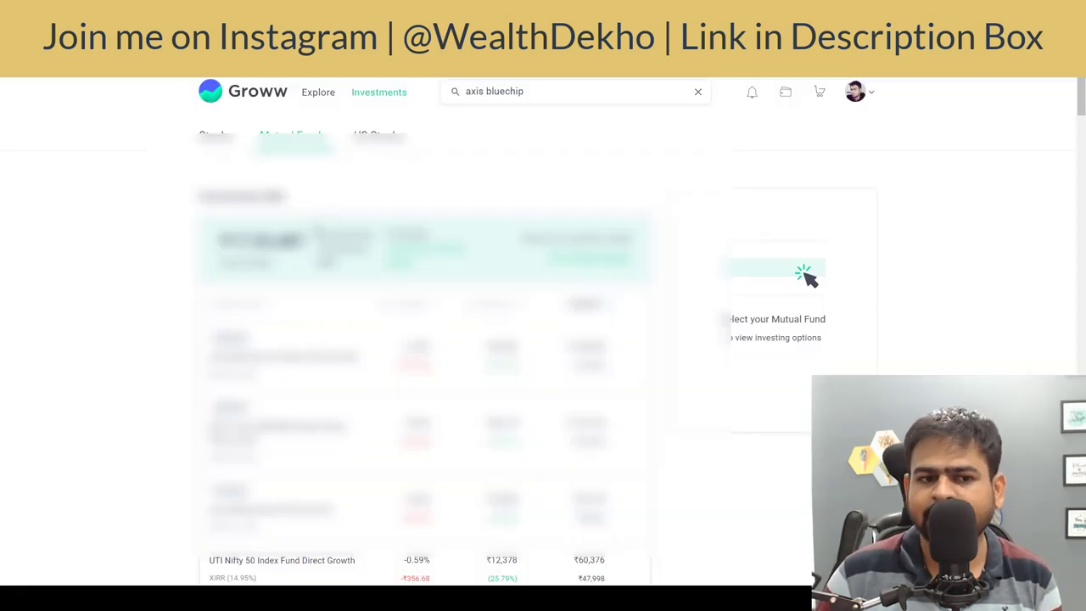
pyautogui.scroll(-1, 306, 323)
pyautogui.scroll(-10, 806, 267)
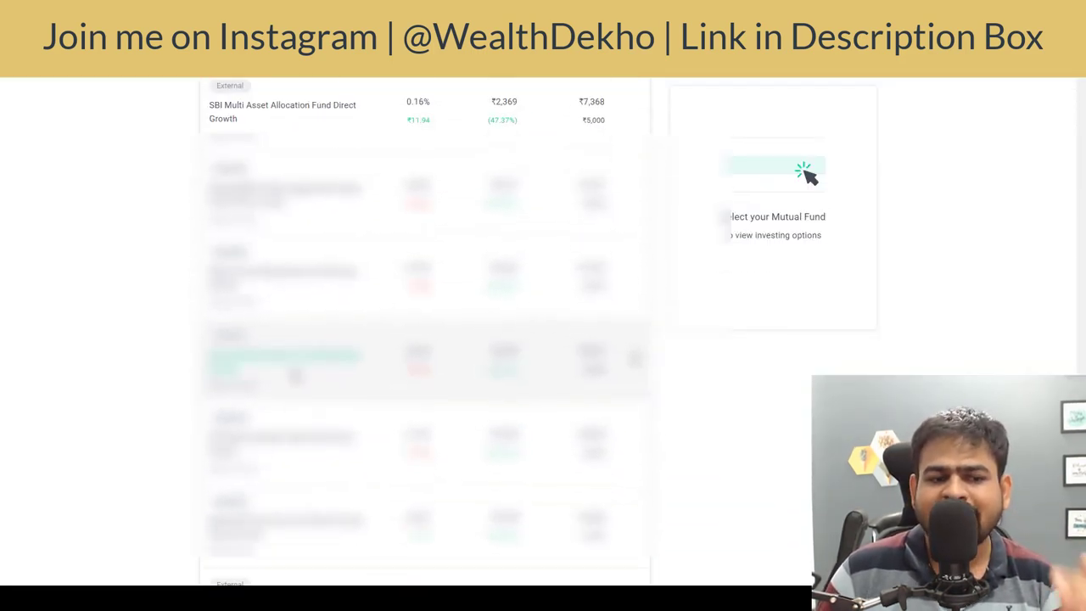
pyautogui.scroll(10, 293, 376)
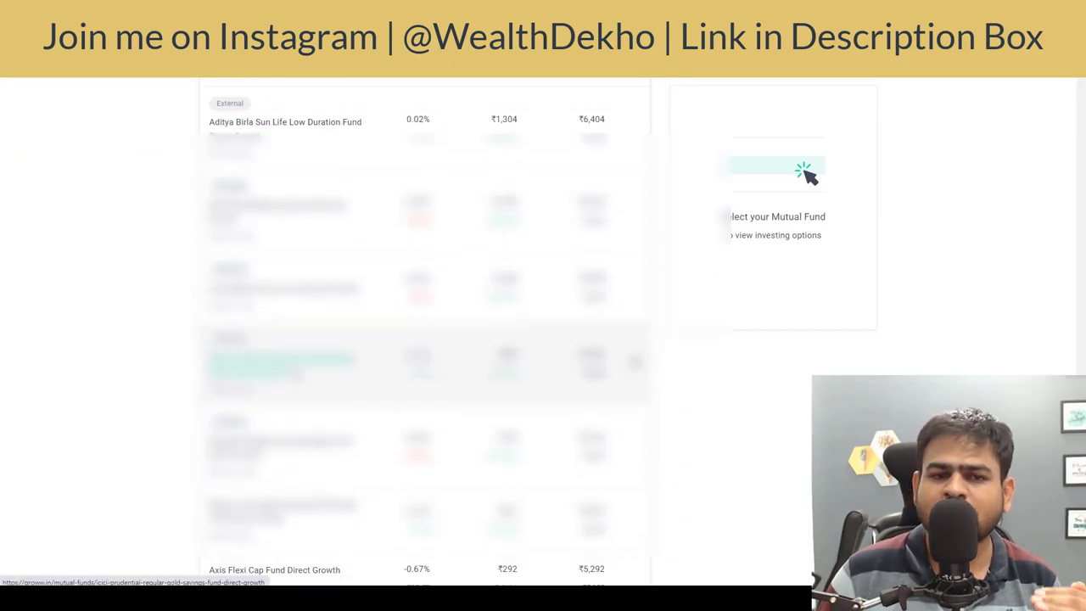
pyautogui.scroll(2, 806, 174)
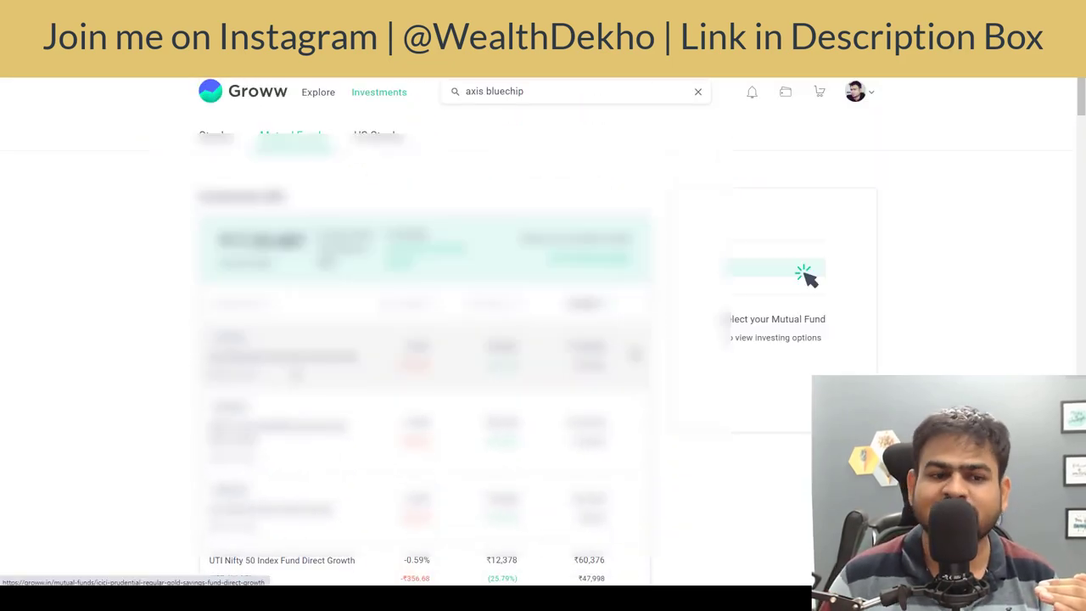
# In MF Central, start a Switch transaction with Nippon India Large Cap Fund - Direct Growth Plan Growth Option as the source scheme.
pyautogui.click(251, 105)
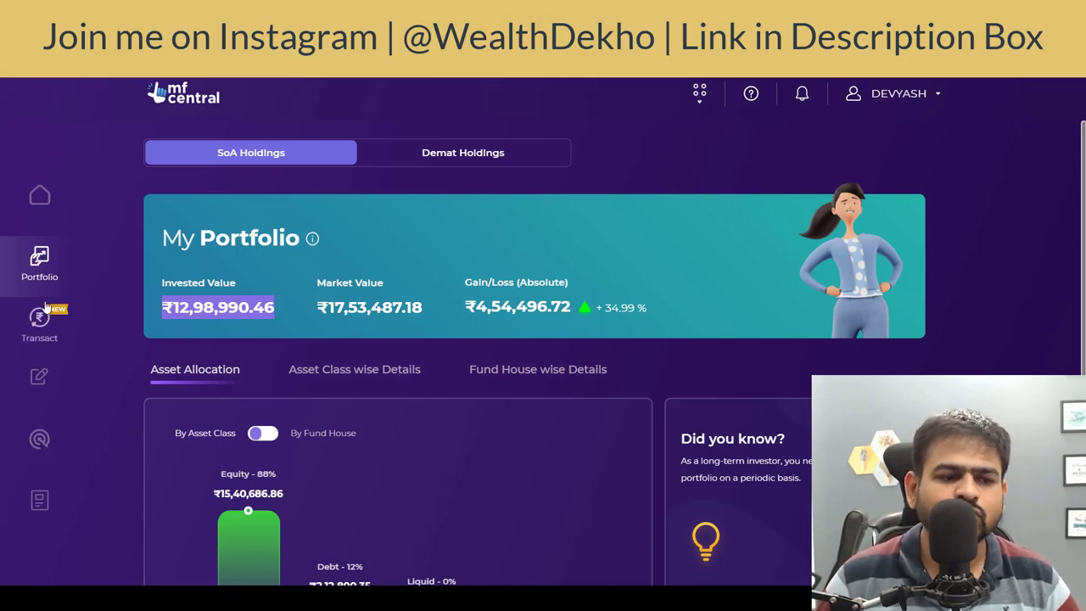
pyautogui.click(63, 329)
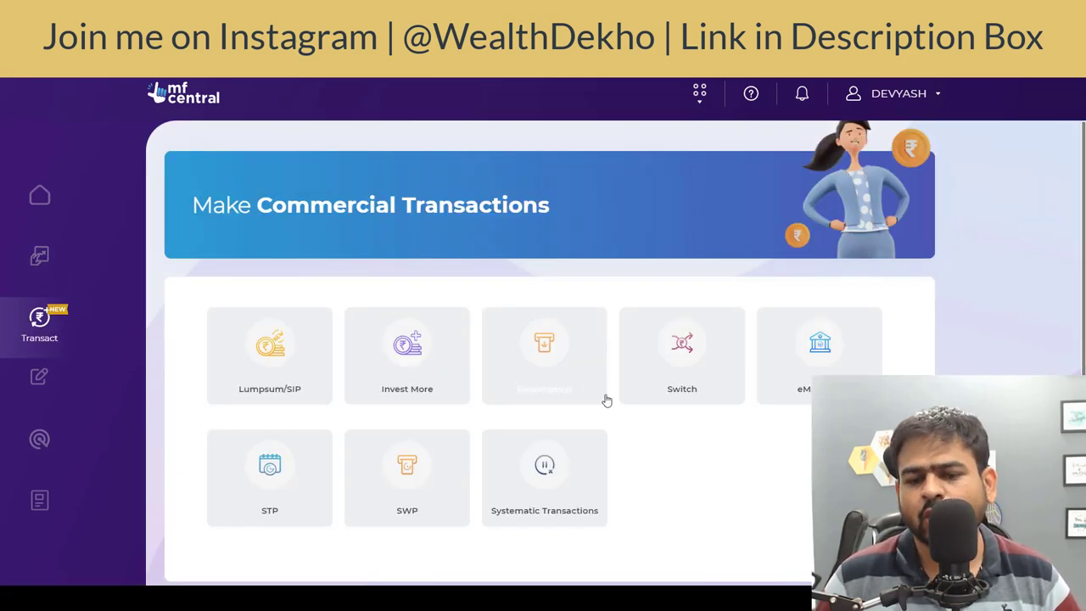
pyautogui.click(683, 377)
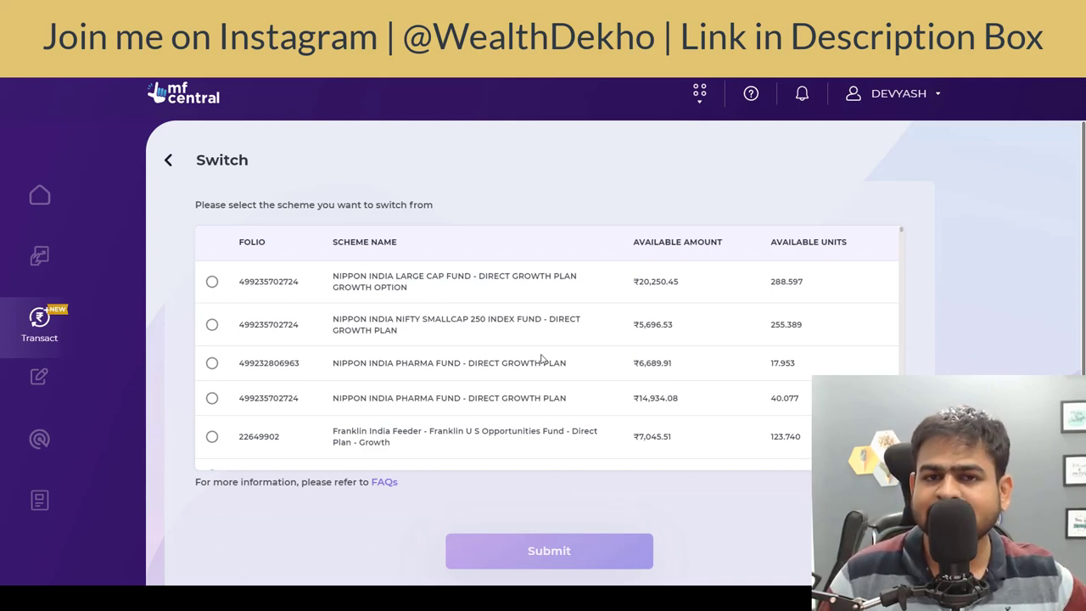
pyautogui.scroll(-10, 416, 348)
pyautogui.scroll(12, 428, 355)
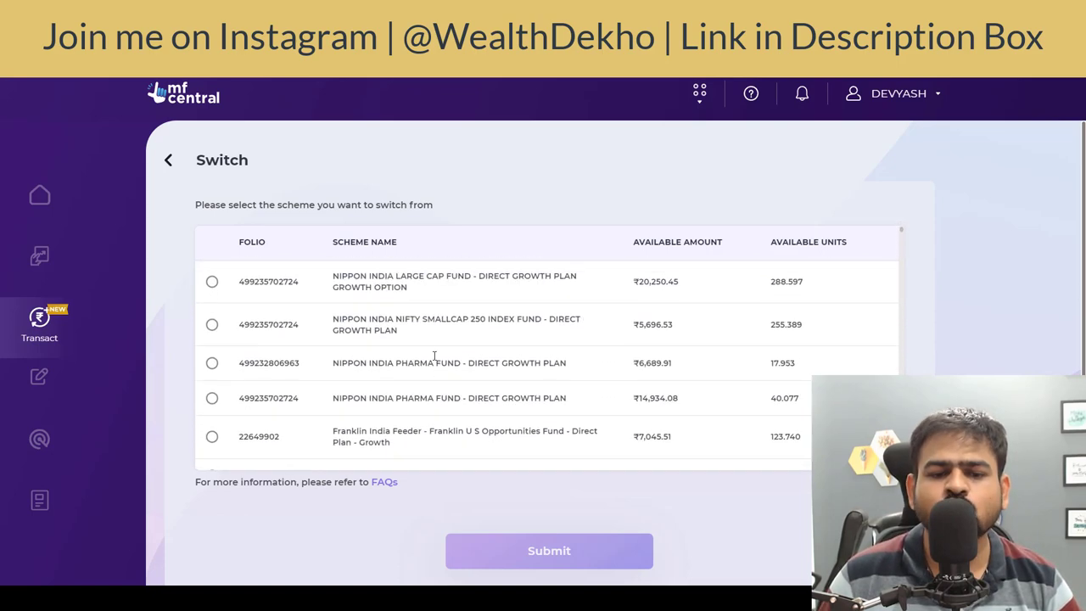
pyautogui.click(212, 282)
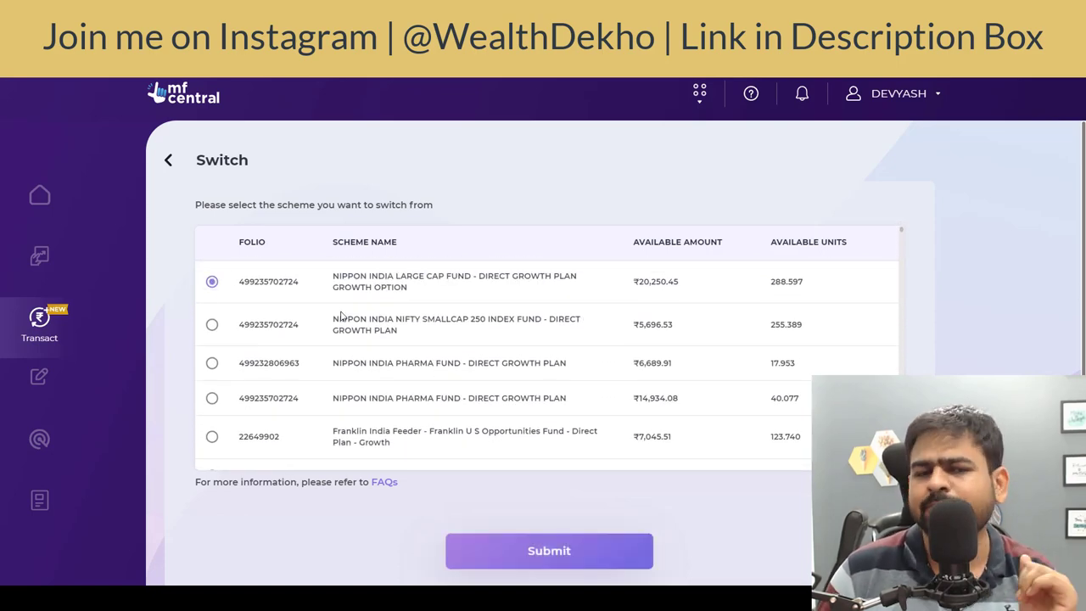
pyautogui.click(582, 560)
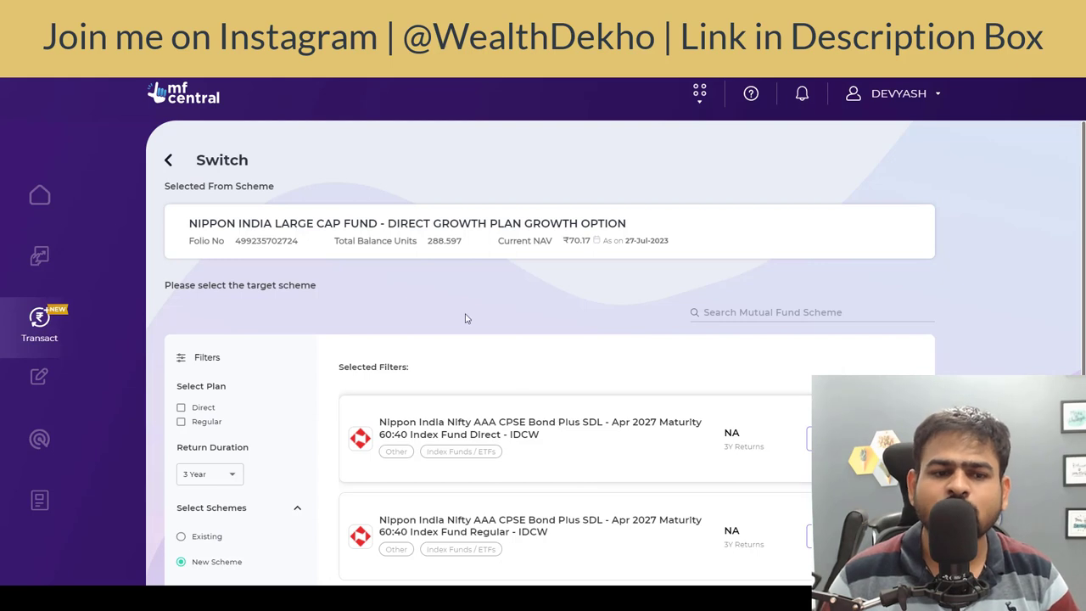
# Browse the available target schemes and select Nippon India Equity Savings Fund Direct-IDCW as the scheme to switch into.
pyautogui.moveTo(296, 223); pyautogui.dragTo(435, 223)
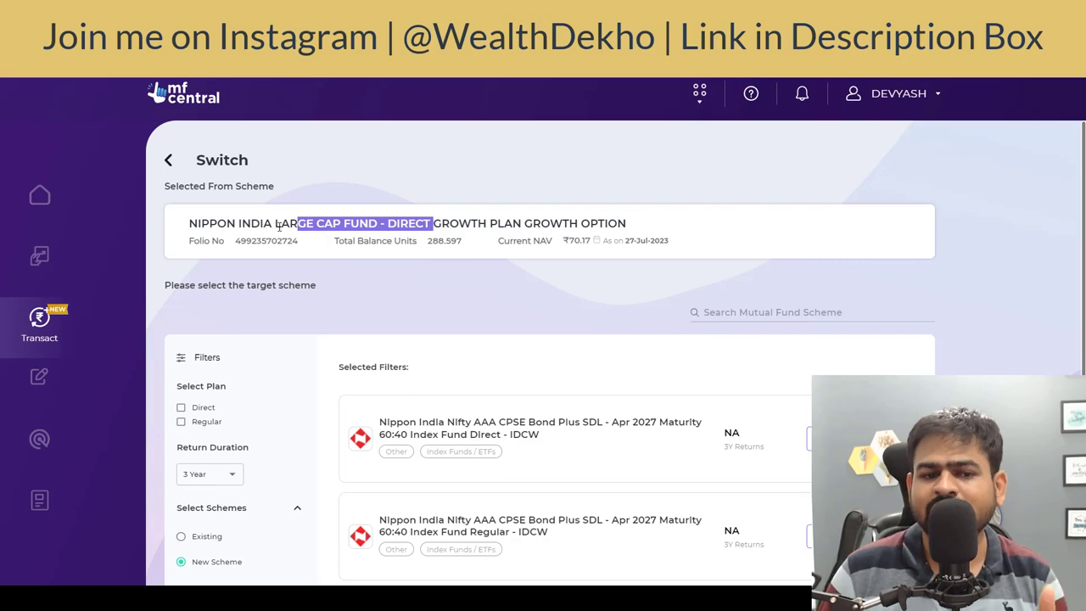
pyautogui.scroll(-15, 649, 330)
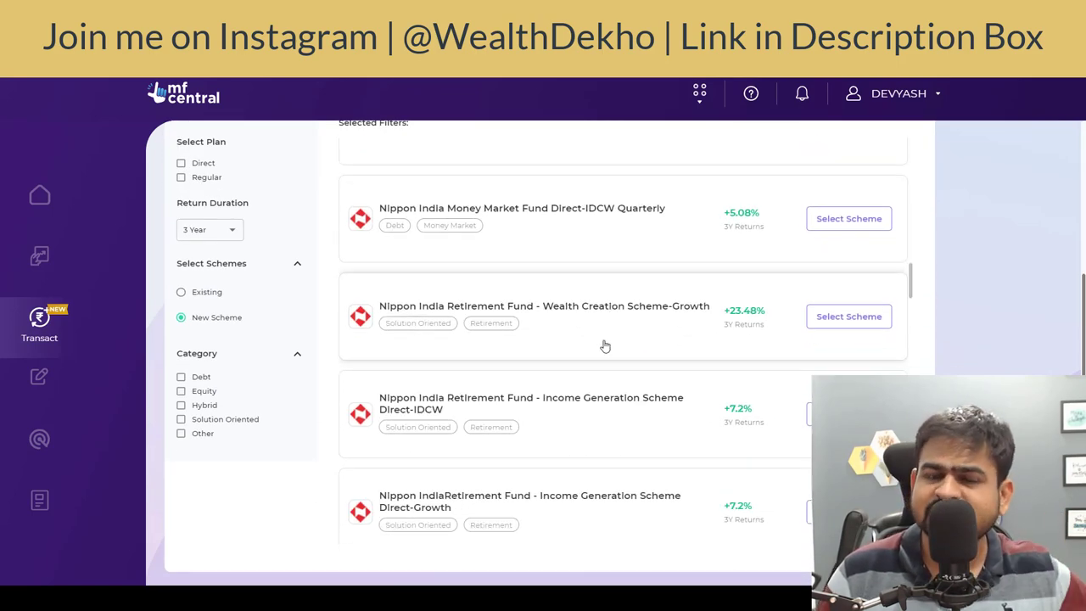
pyautogui.scroll(-5, 605, 346)
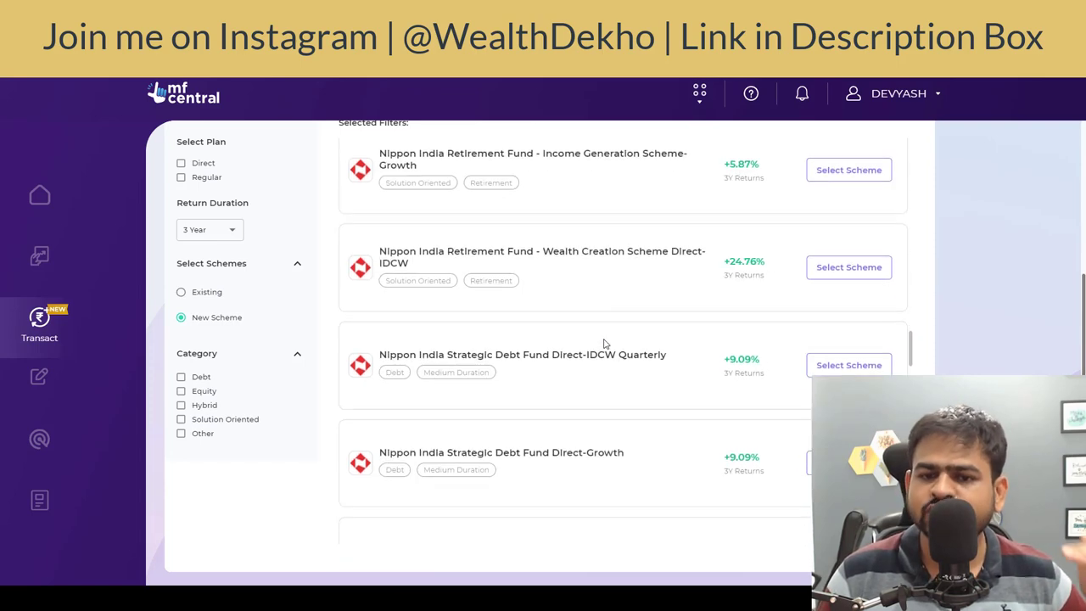
pyautogui.scroll(20, 604, 341)
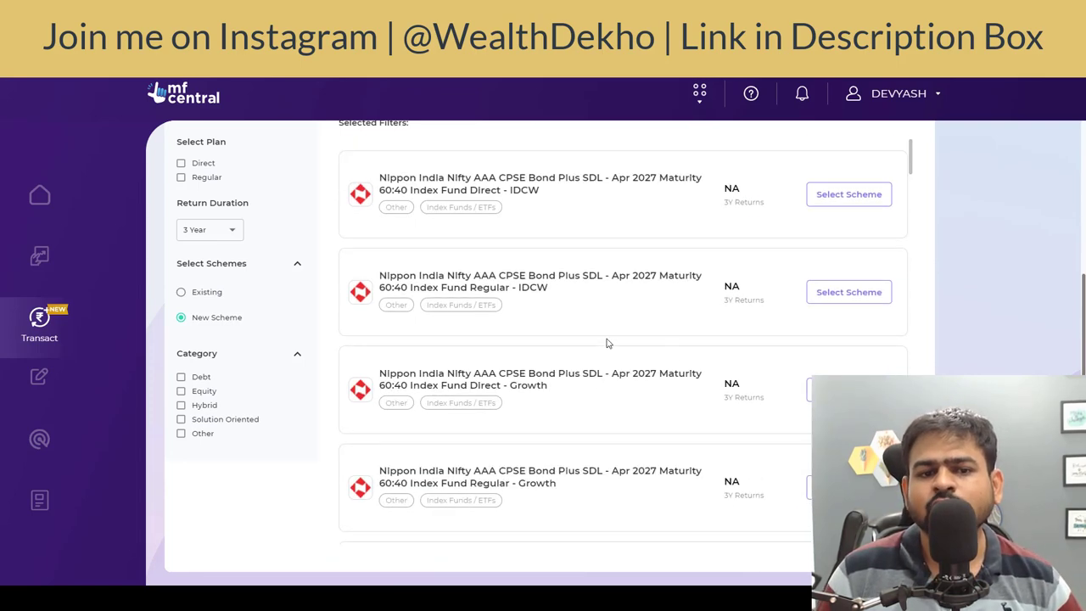
pyautogui.scroll(3, 674, 358)
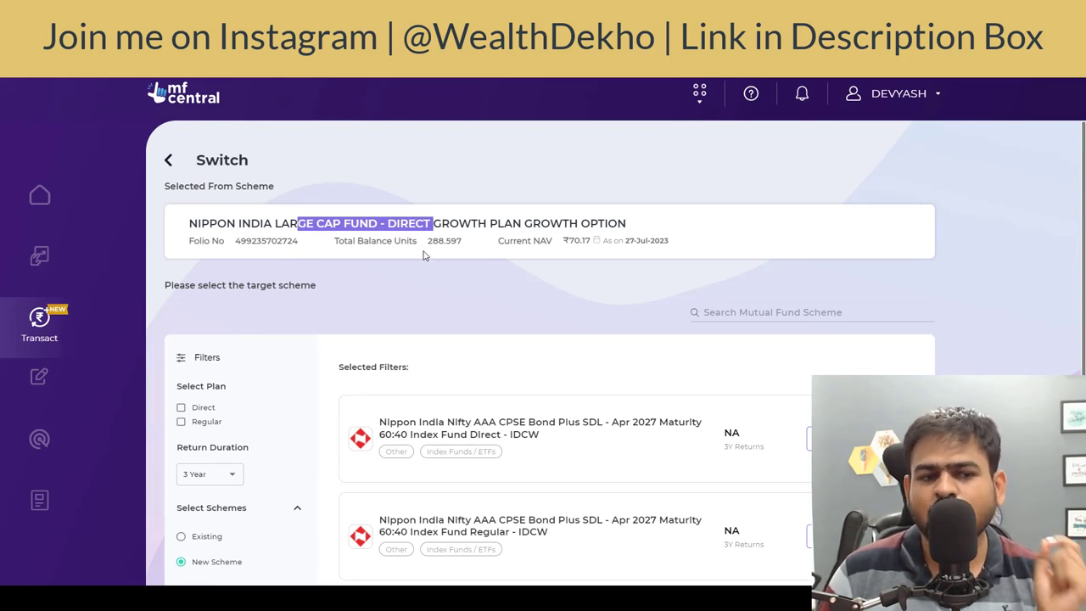
pyautogui.moveTo(251, 223); pyautogui.dragTo(351, 223)
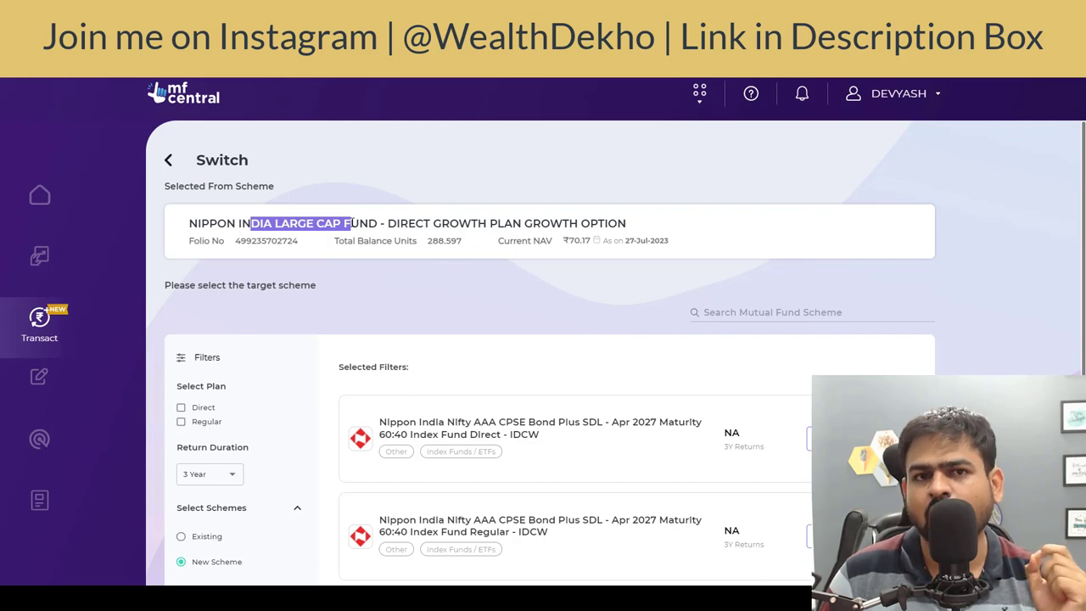
pyautogui.scroll(-3, 560, 320)
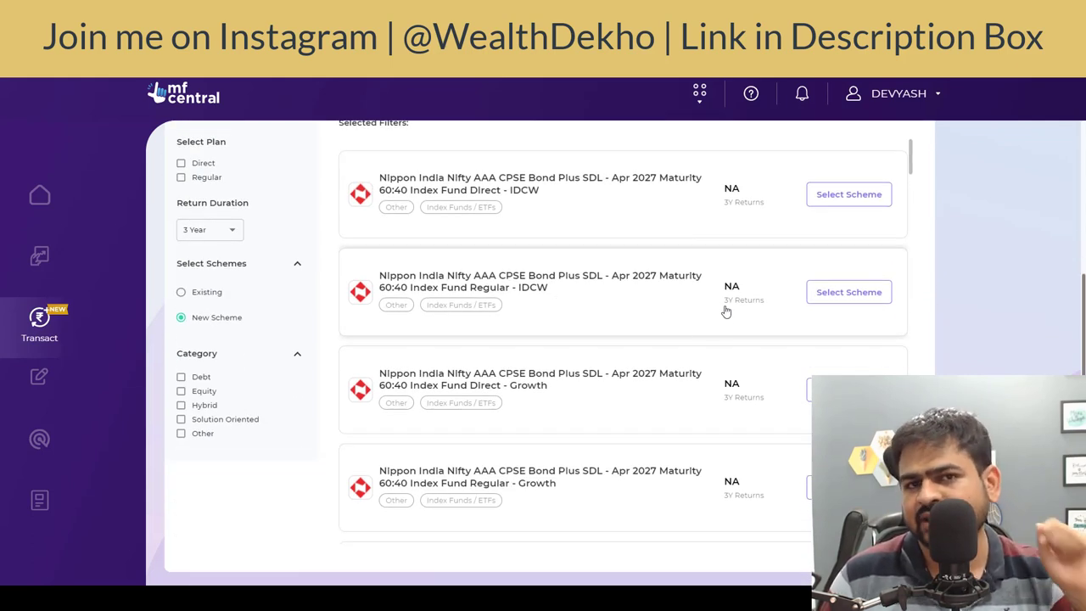
pyautogui.scroll(-6, 594, 359)
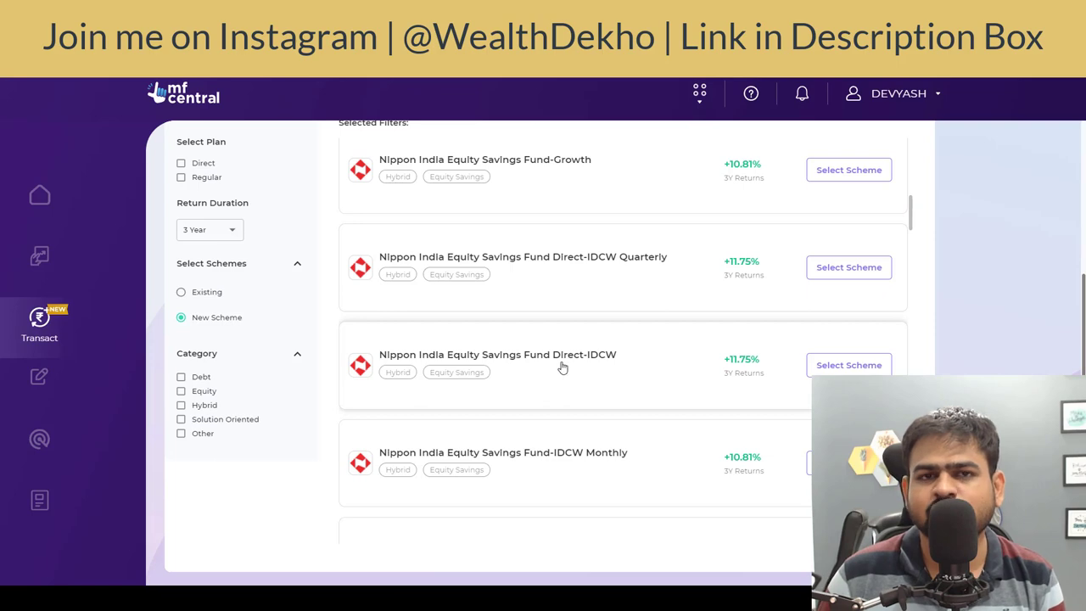
pyautogui.click(848, 365)
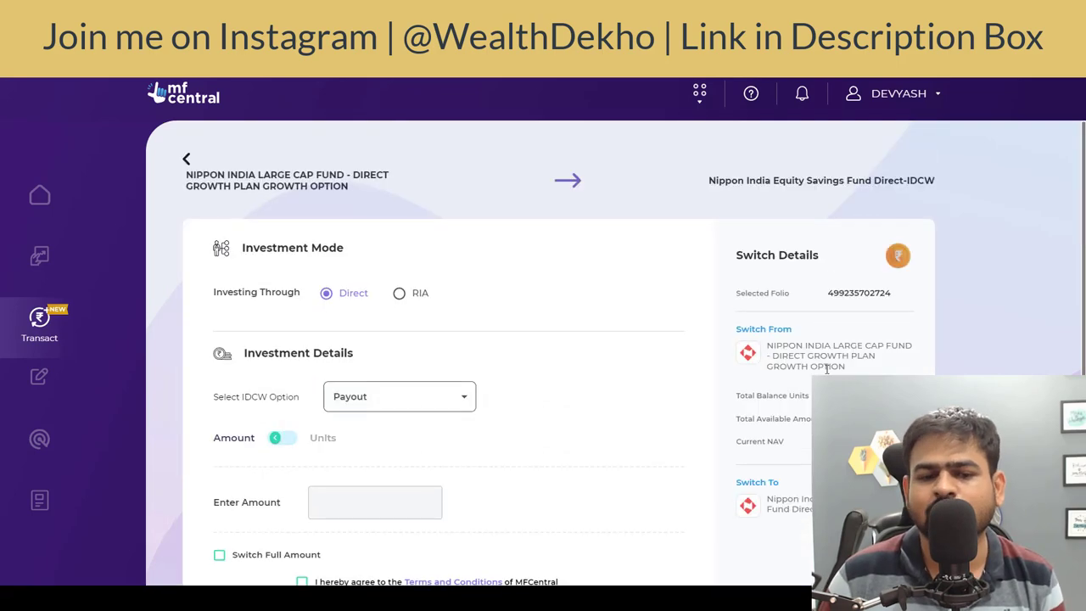
# Set the IDCW option to Re-Investment and specify the switch by amount.
pyautogui.scroll(-2, 360, 243)
pyautogui.click(359, 244)
pyautogui.click(365, 265)
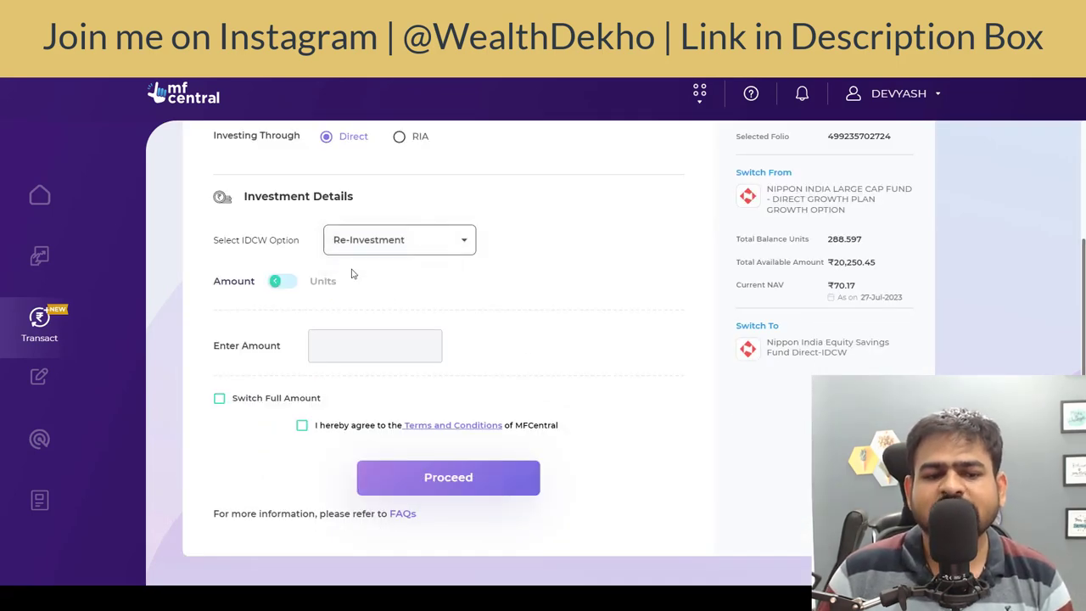
pyautogui.click(278, 282)
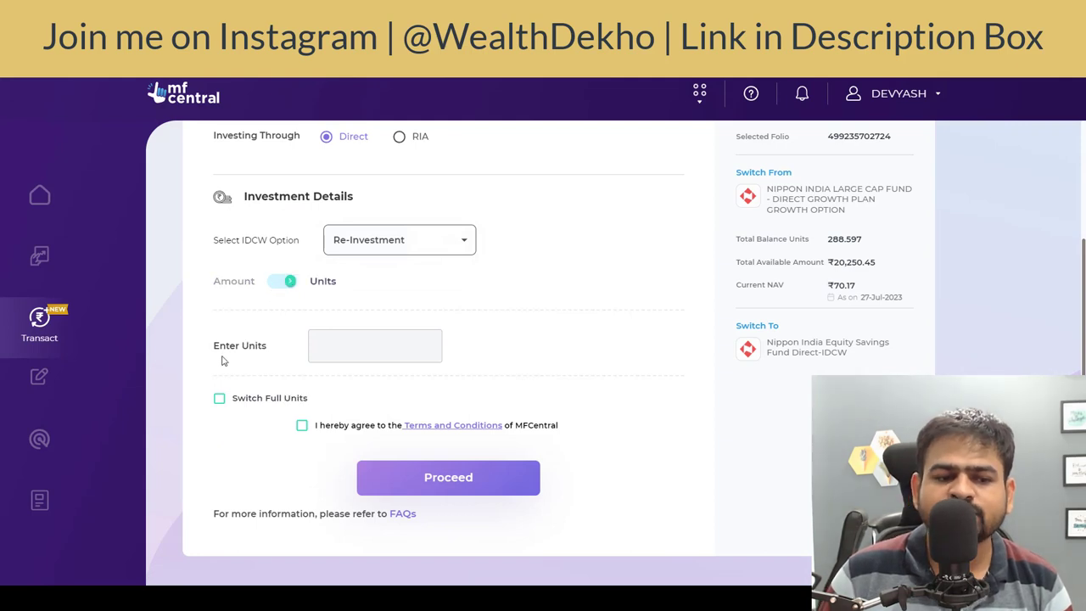
pyautogui.click(282, 283)
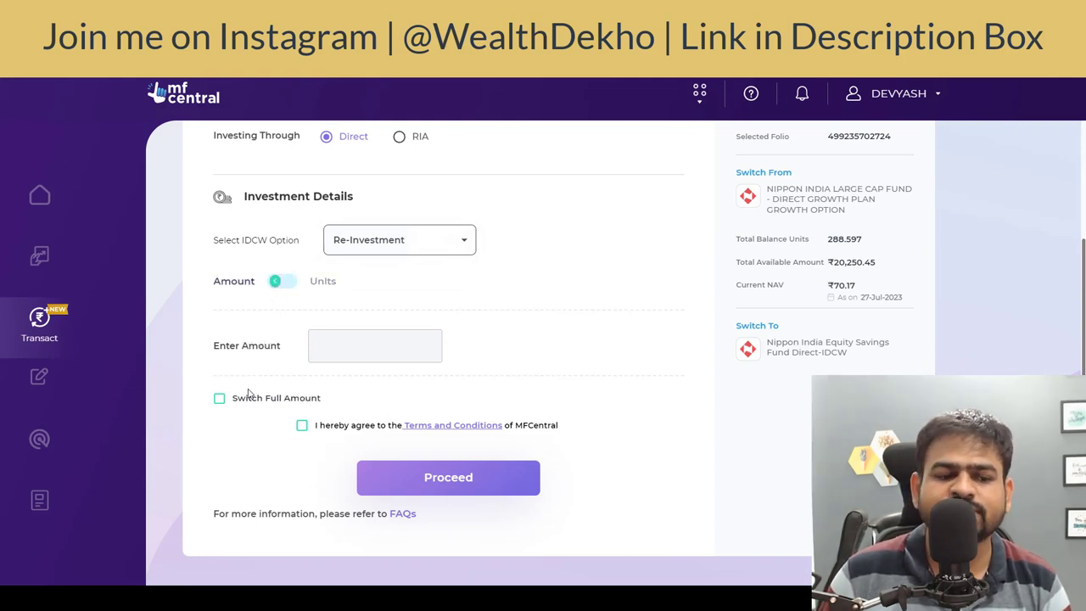
# Choose to switch the full amount and agree to the terms and conditions.
pyautogui.click(224, 400)
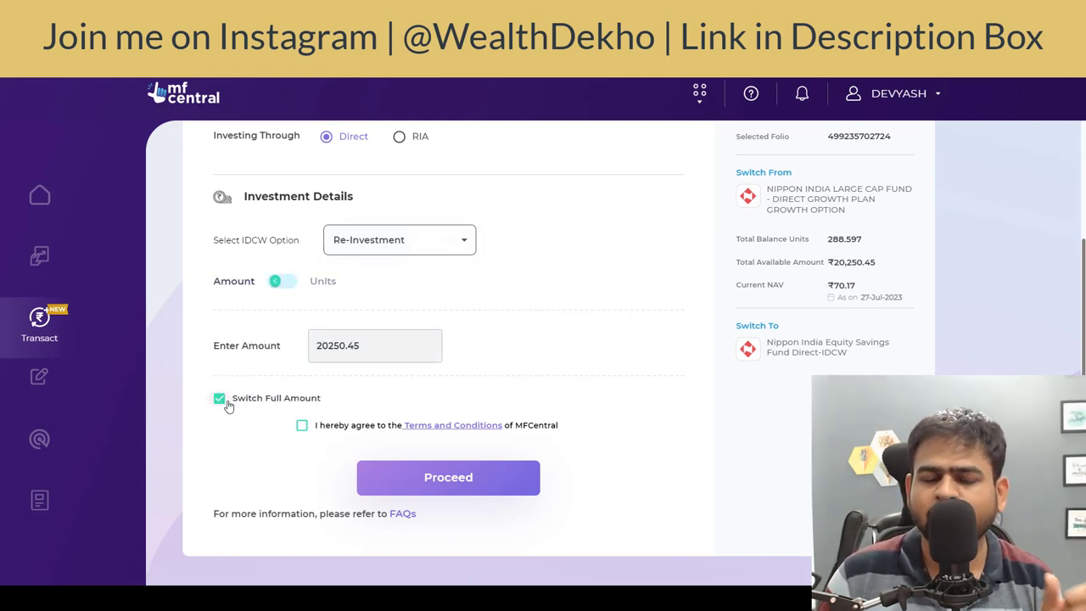
pyautogui.click(222, 400)
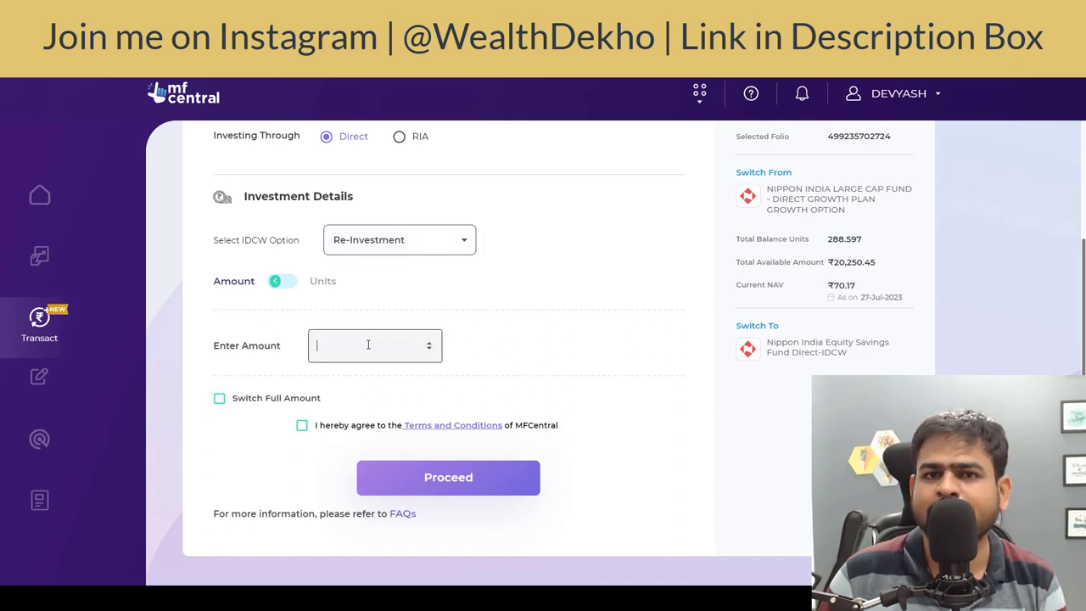
pyautogui.click(220, 398)
pyautogui.click(363, 429)
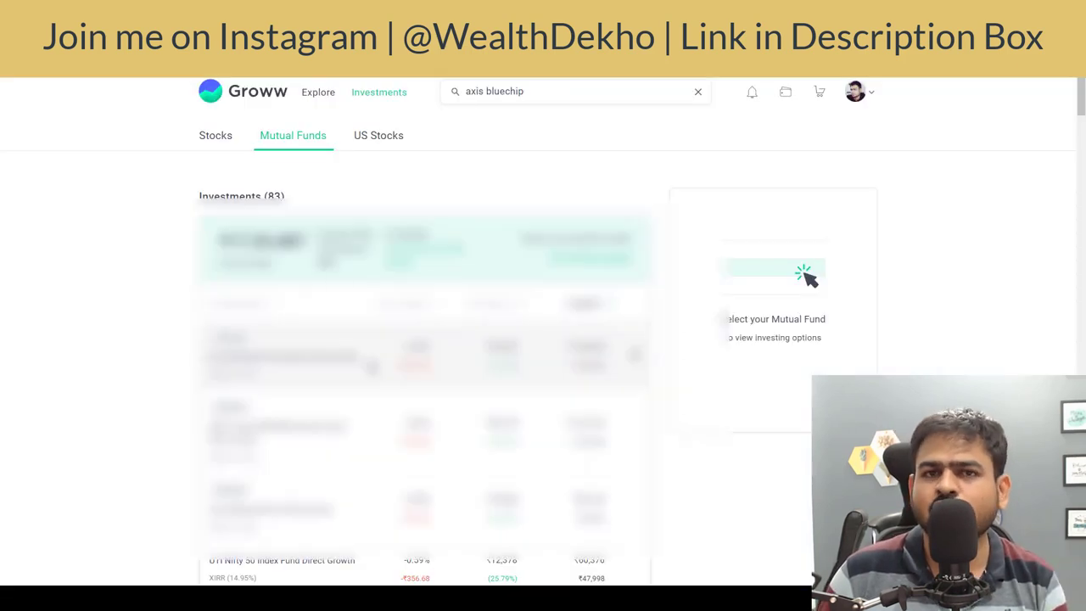
# In Groww, open the fund switch page for Axis Bluechip Fund Direct Plan Growth and examine the target funds offered.
pyautogui.scroll(-5, 805, 276)
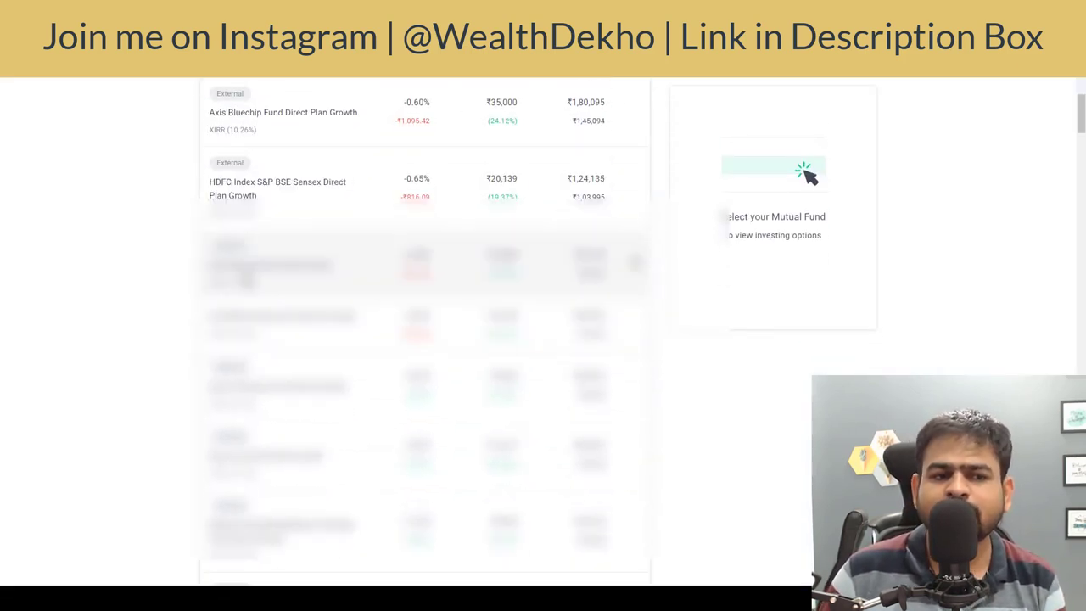
pyautogui.scroll(3, 806, 174)
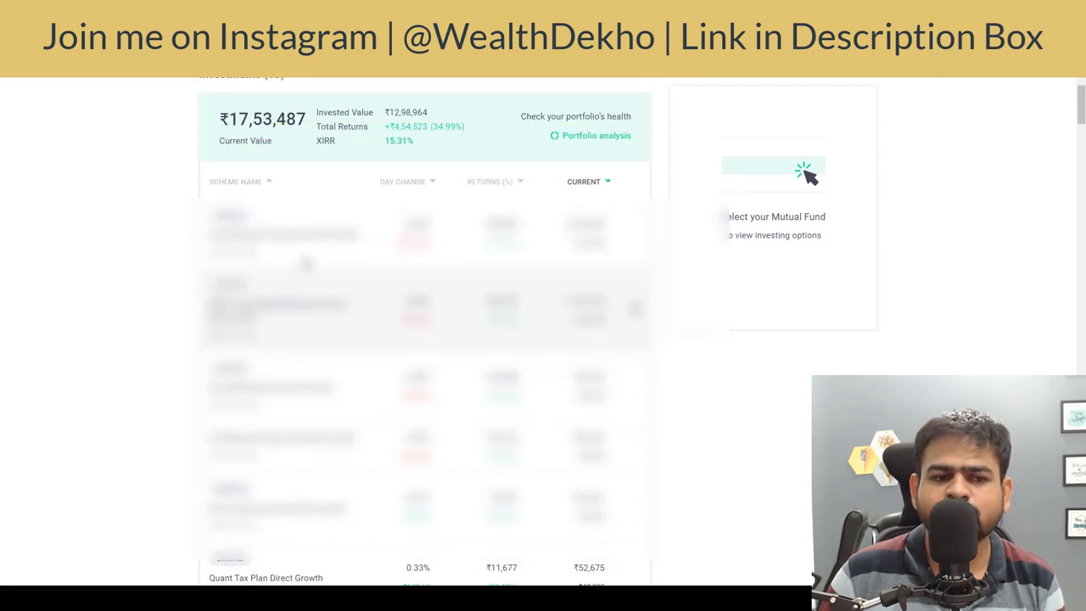
pyautogui.scroll(-10, 422, 363)
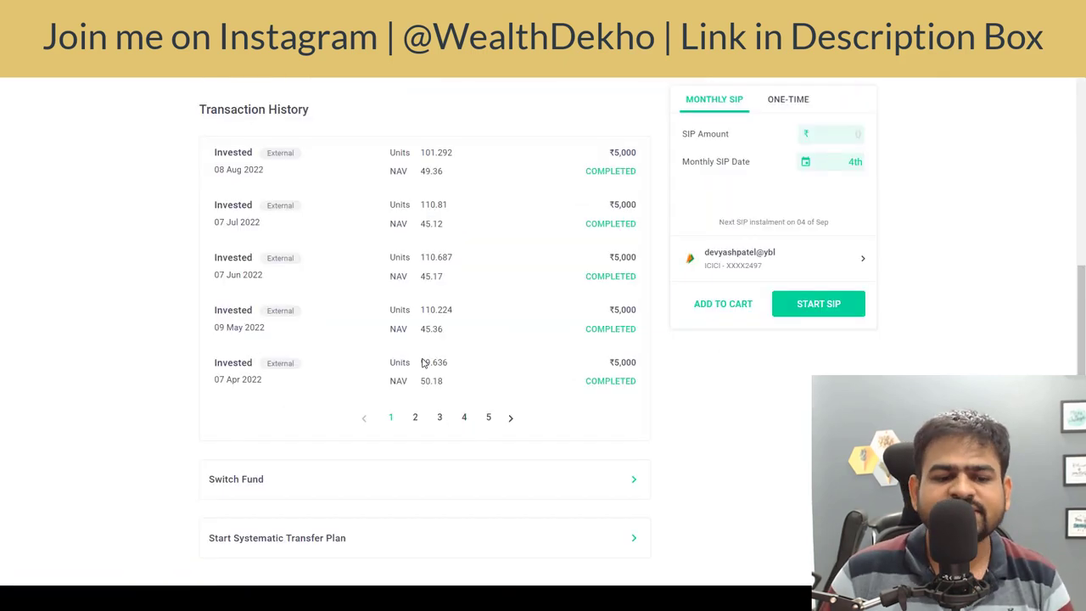
pyautogui.click(271, 485)
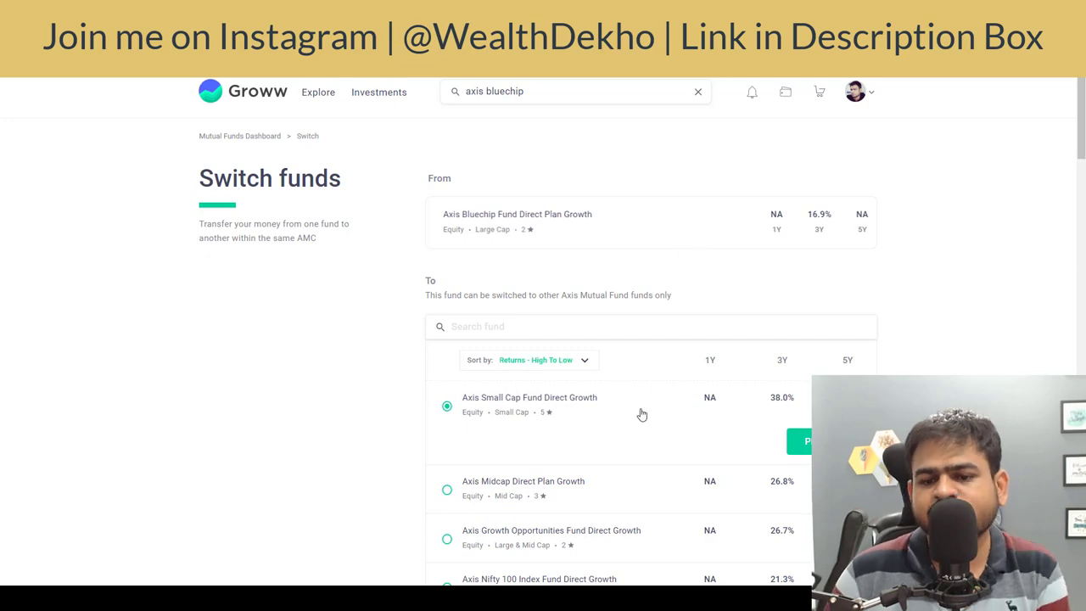
pyautogui.scroll(-3, 637, 429)
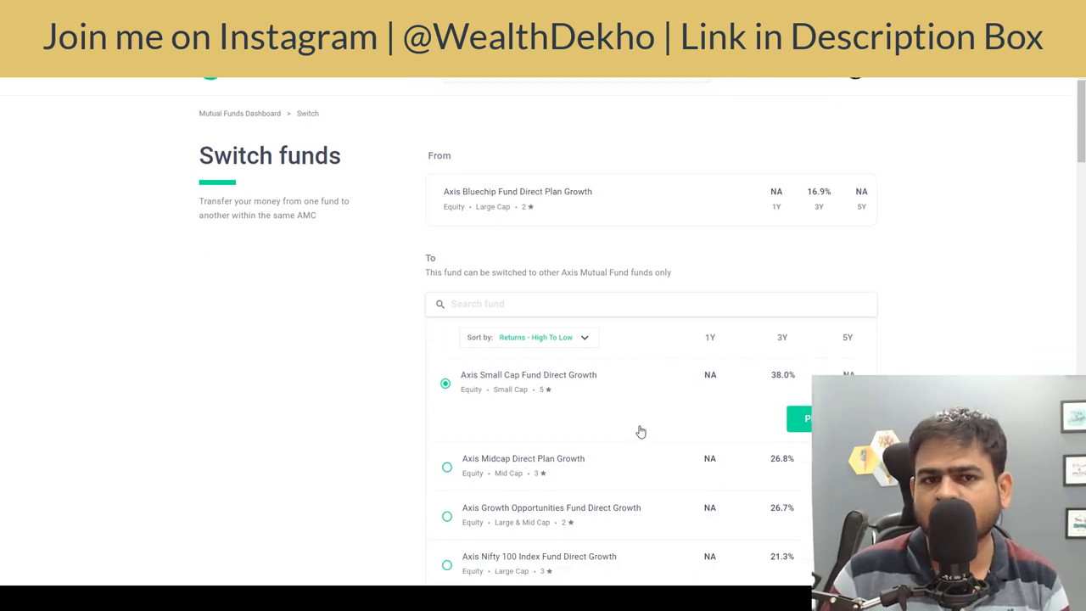
pyautogui.scroll(3, 637, 428)
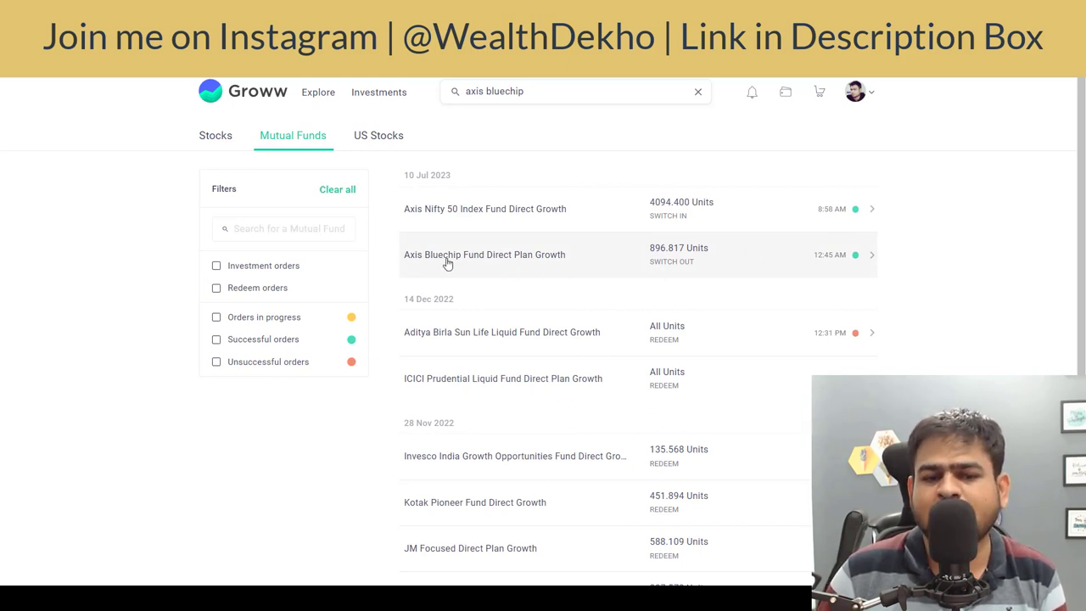
# Examine the 10 Jul 2023 switch-out order of Axis Bluechip Fund and the matching switch-in order of Axis Nifty 50 Index Fund.
pyautogui.click(580, 266)
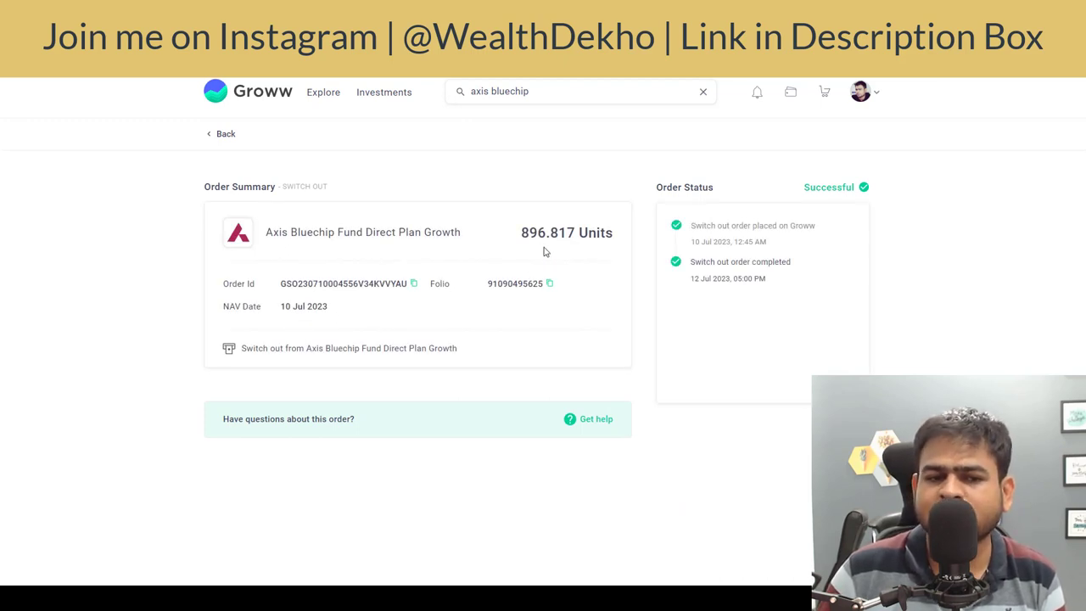
pyautogui.click(221, 138)
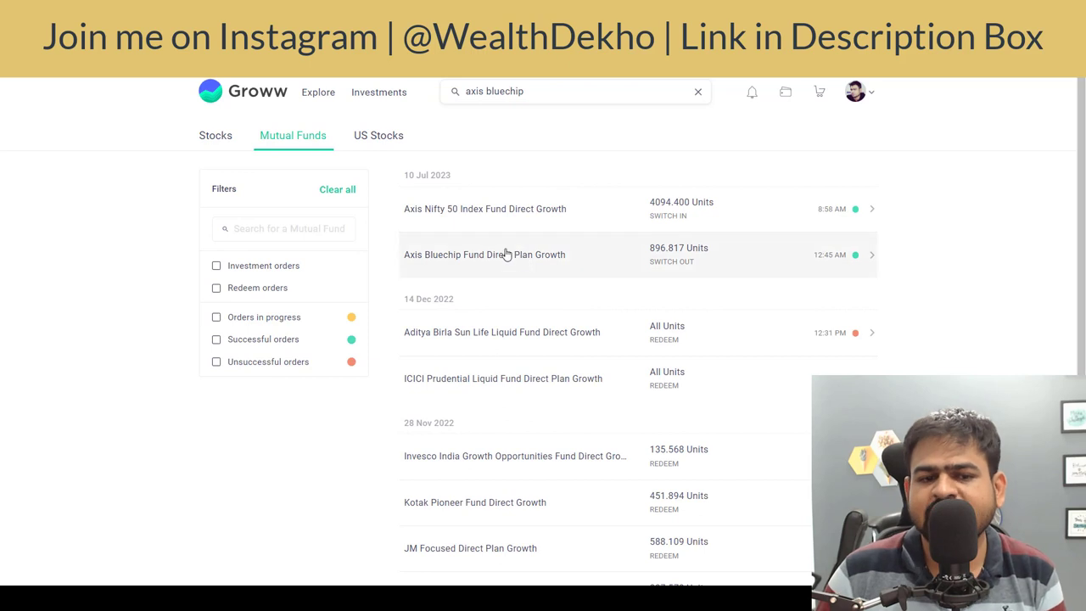
pyautogui.click(480, 217)
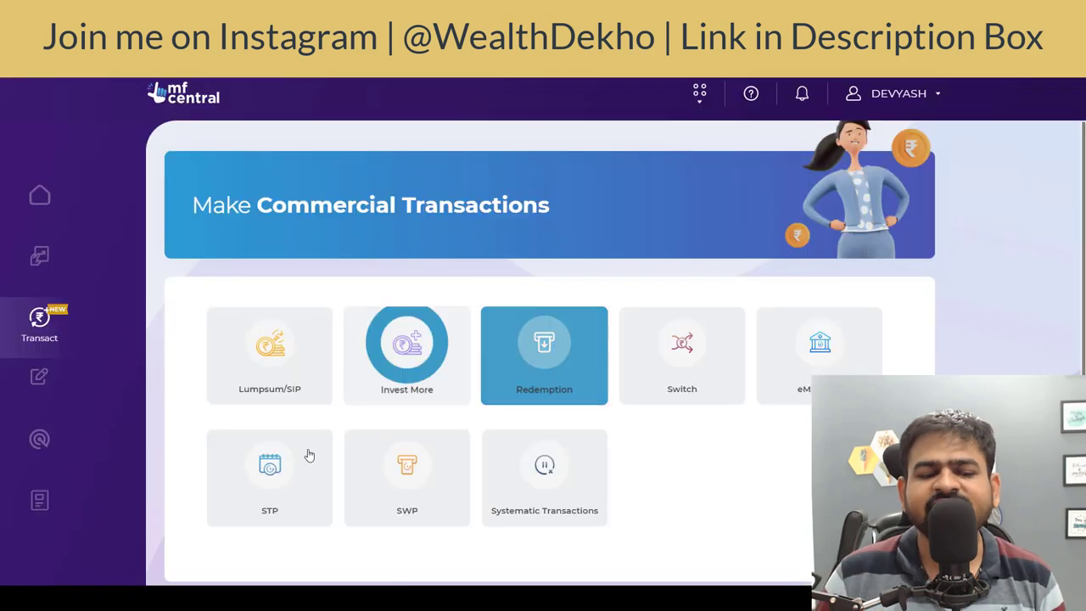
# Start an STP transaction with Nippon India Pharma Fund - Direct Growth Plan as the scheme to switch from.
pyautogui.click(298, 465)
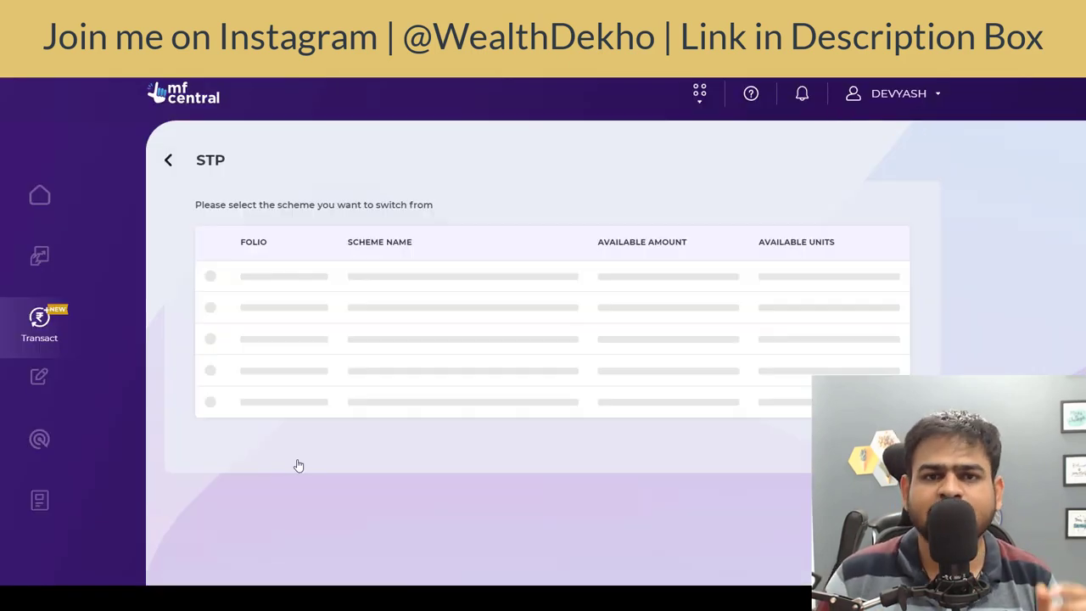
pyautogui.scroll(-3, 399, 383)
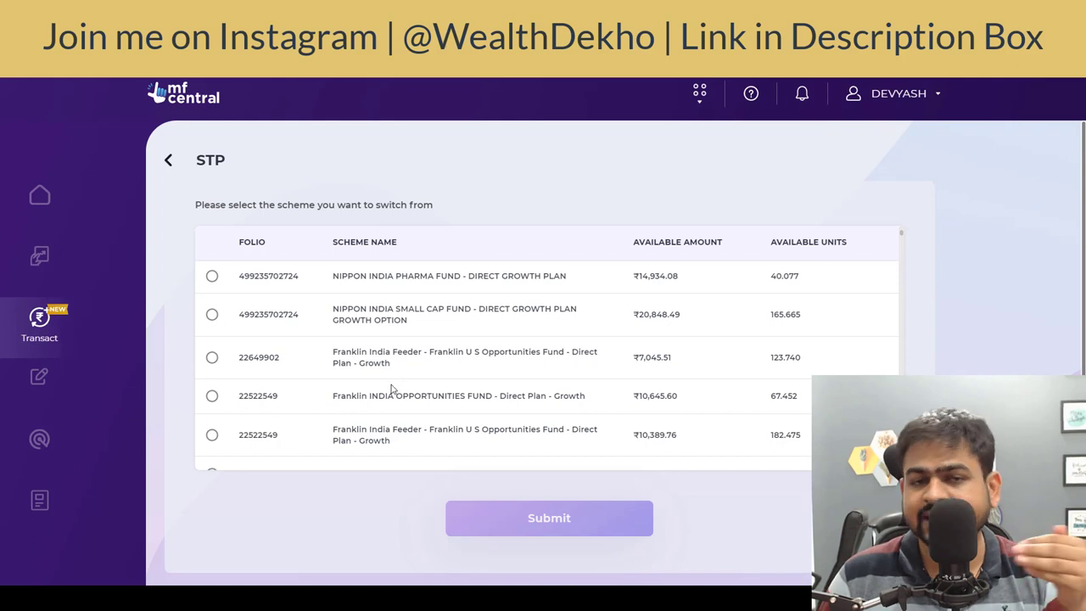
pyautogui.click(212, 276)
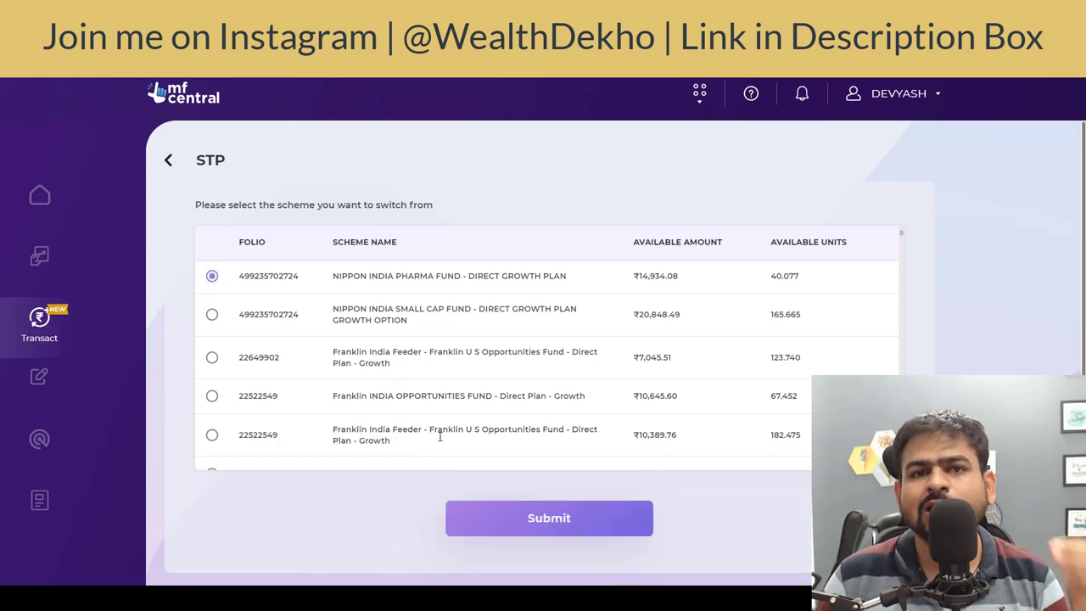
pyautogui.click(589, 526)
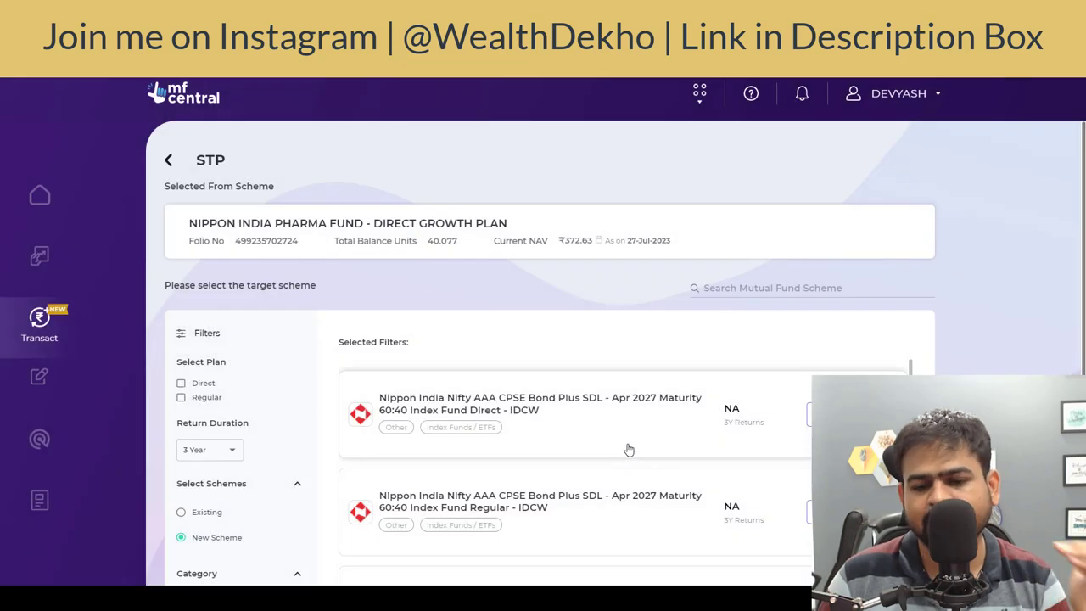
# Browse the available target schemes and select Nippon India Equity Savings Fund Direct-Growth for the STP.
pyautogui.scroll(-10, 724, 340)
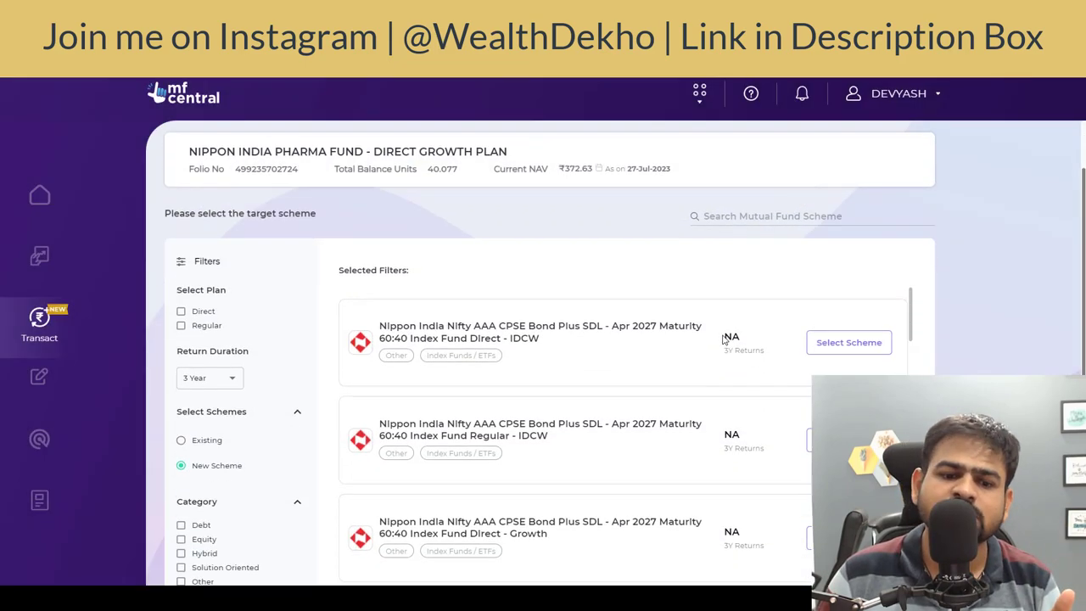
pyautogui.scroll(-7, 645, 322)
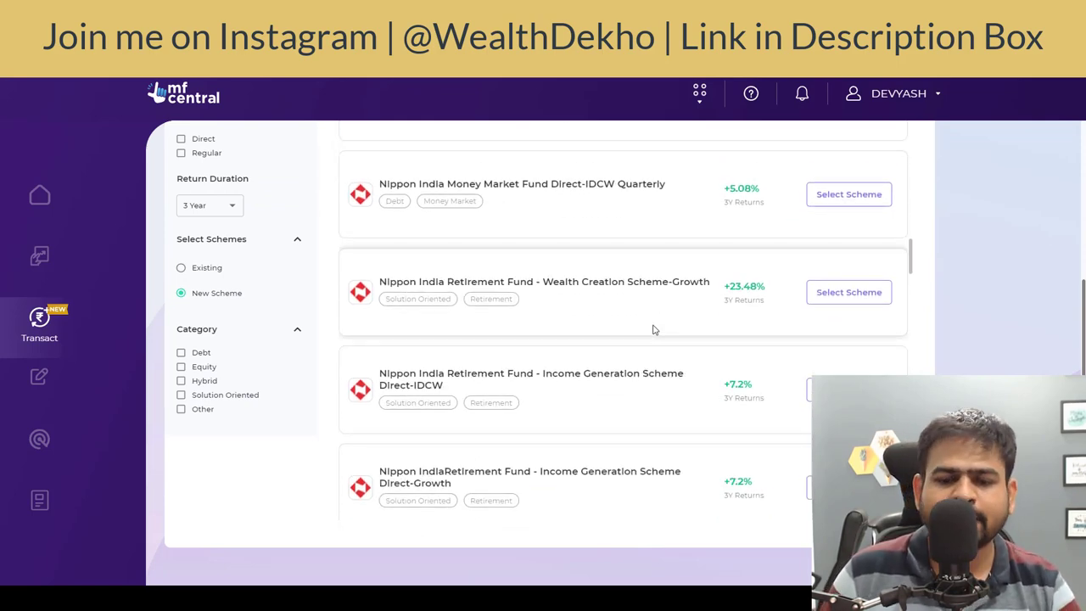
pyautogui.scroll(3, 653, 335)
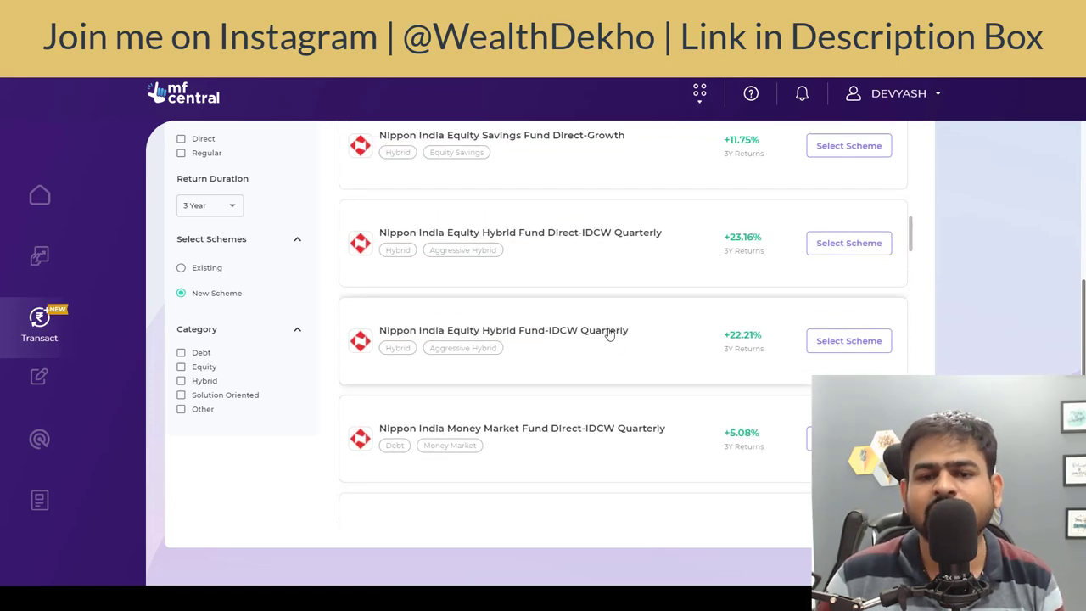
pyautogui.click(864, 149)
# Set the STP frequency to Monthly and highlight the name of the source scheme.
pyautogui.scroll(-2, 606, 309)
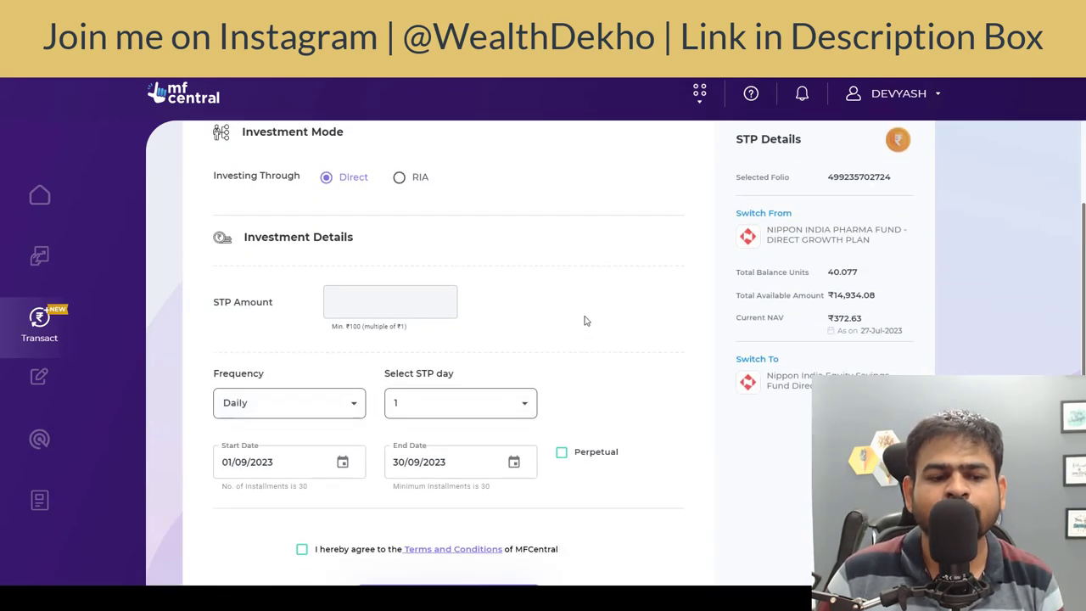
pyautogui.scroll(-2, 289, 357)
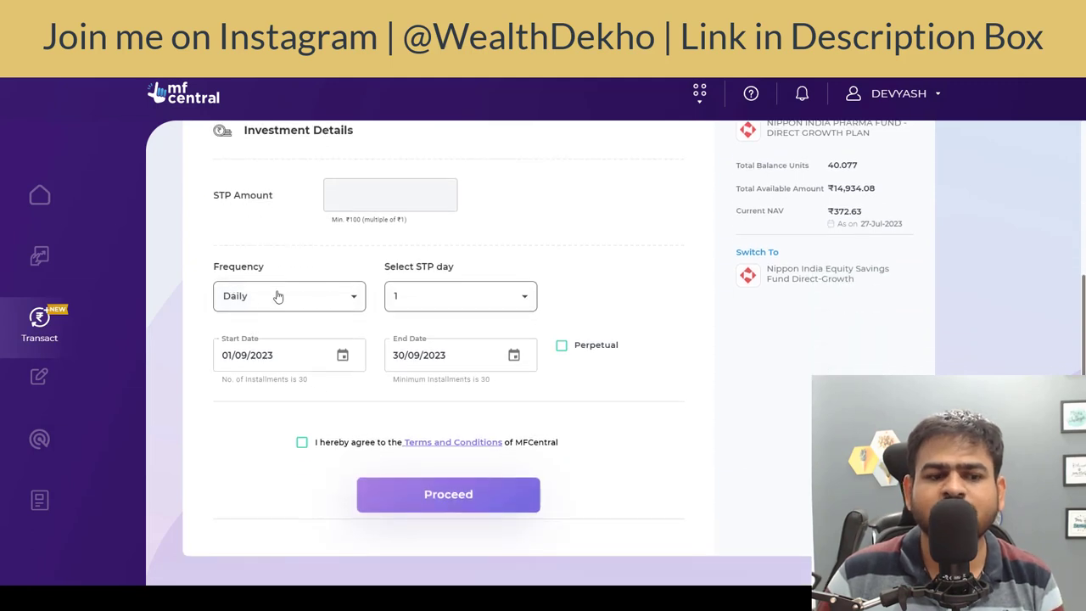
pyautogui.click(279, 298)
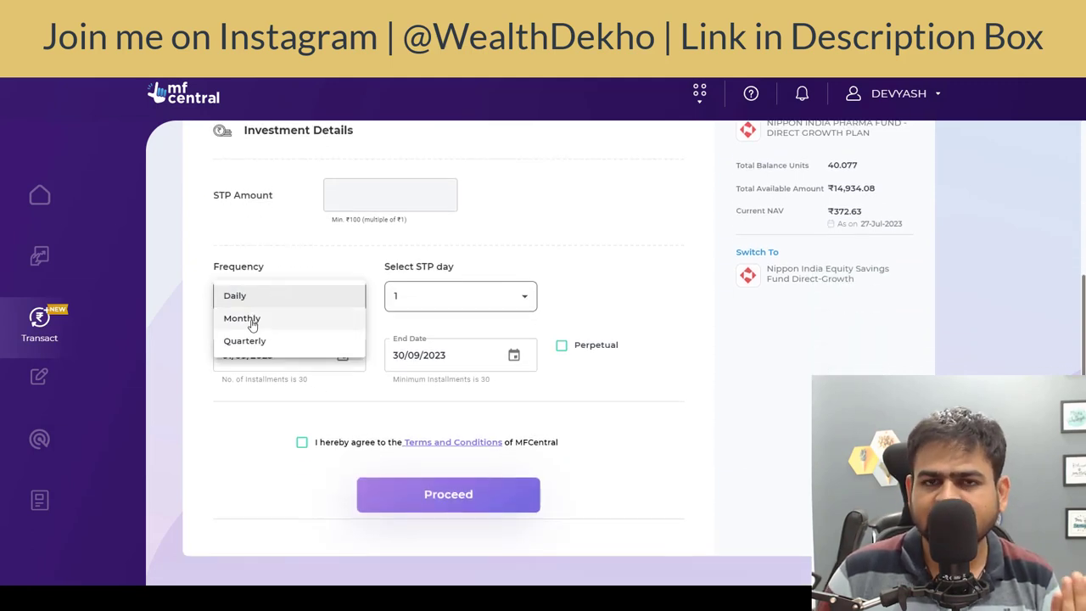
pyautogui.click(252, 321)
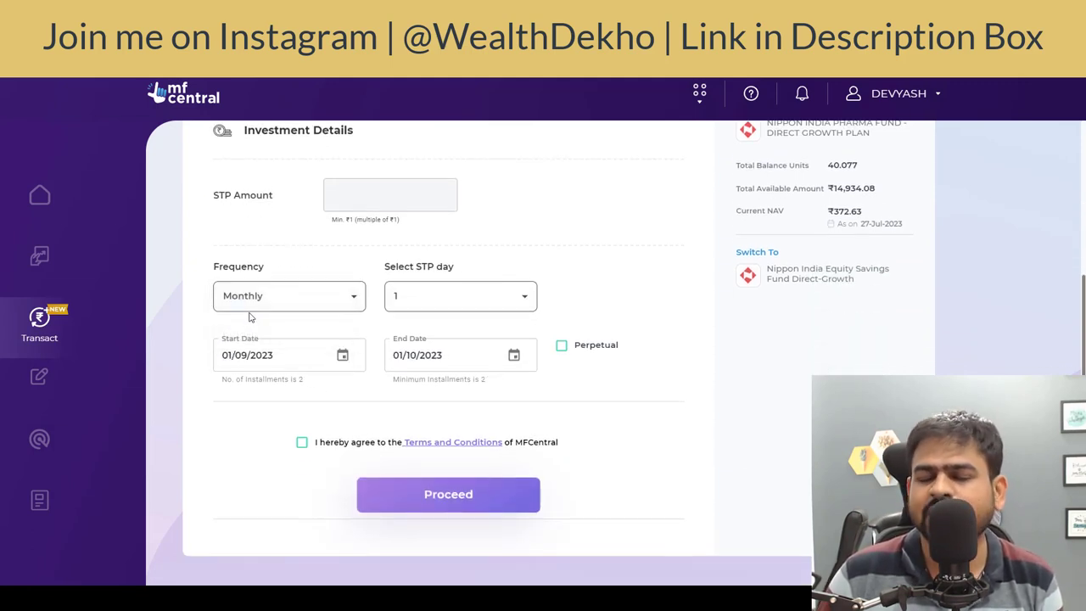
pyautogui.scroll(3, 252, 315)
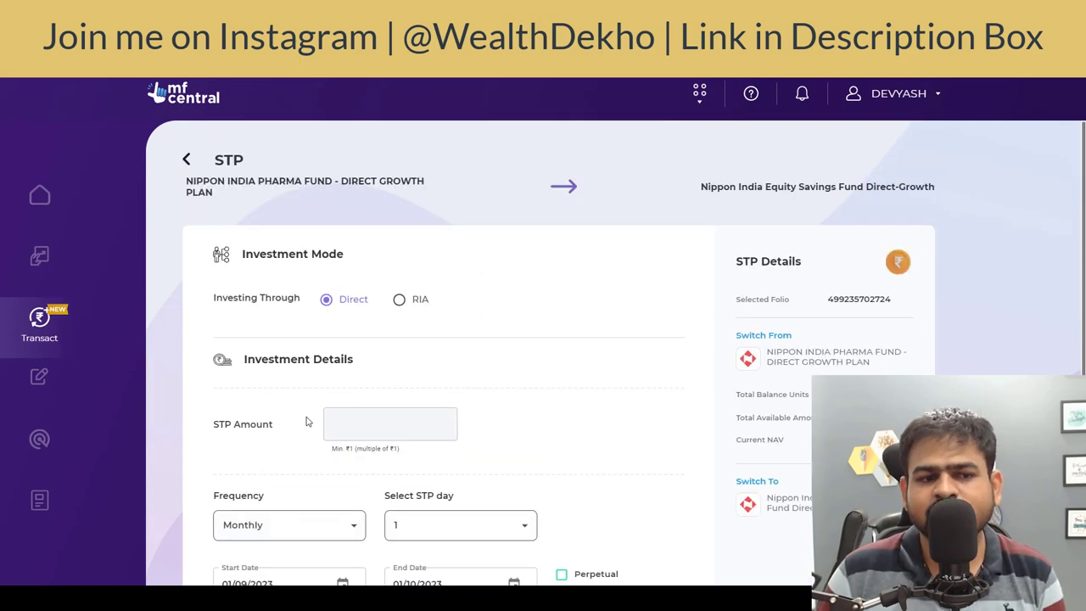
pyautogui.tripleClick(248, 184)
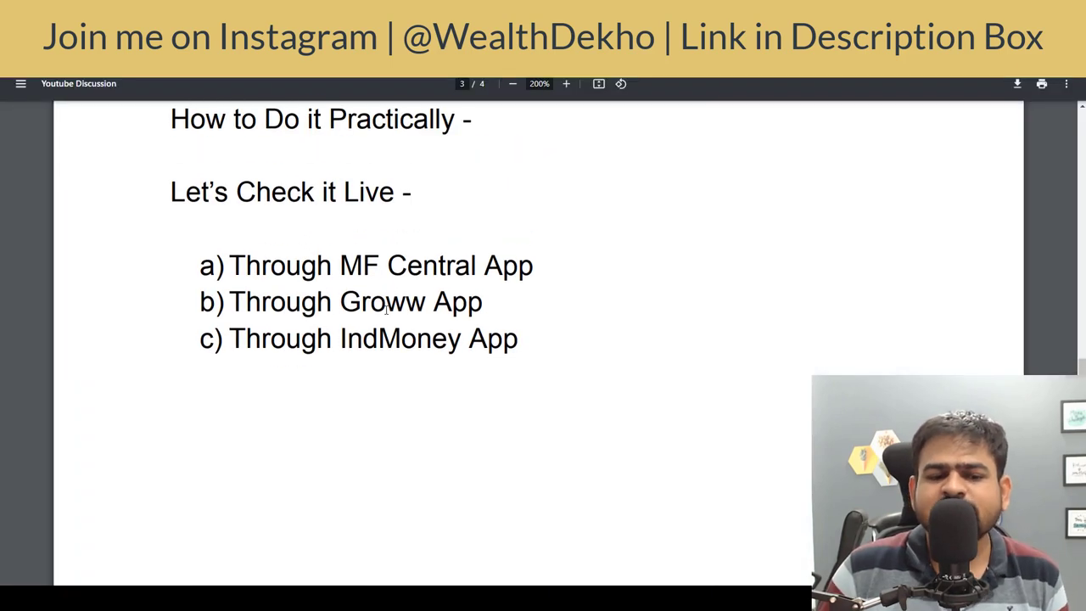
# In the Youtube Discussion PDF, highlight "Groww App" in the list of practical methods.
pyautogui.moveTo(340, 303); pyautogui.dragTo(482, 304)
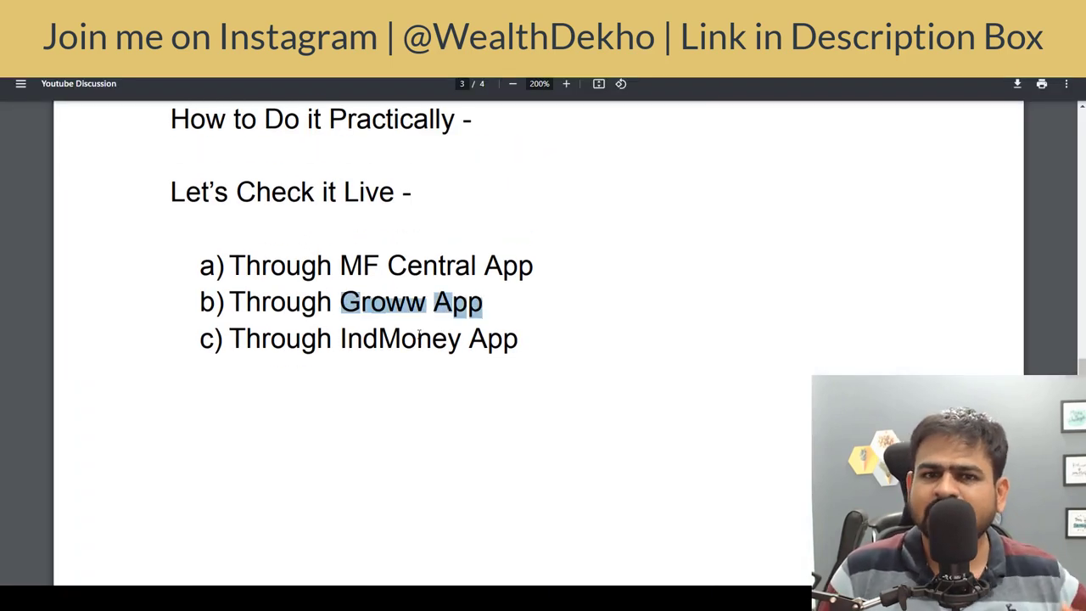
pyautogui.click(512, 83)
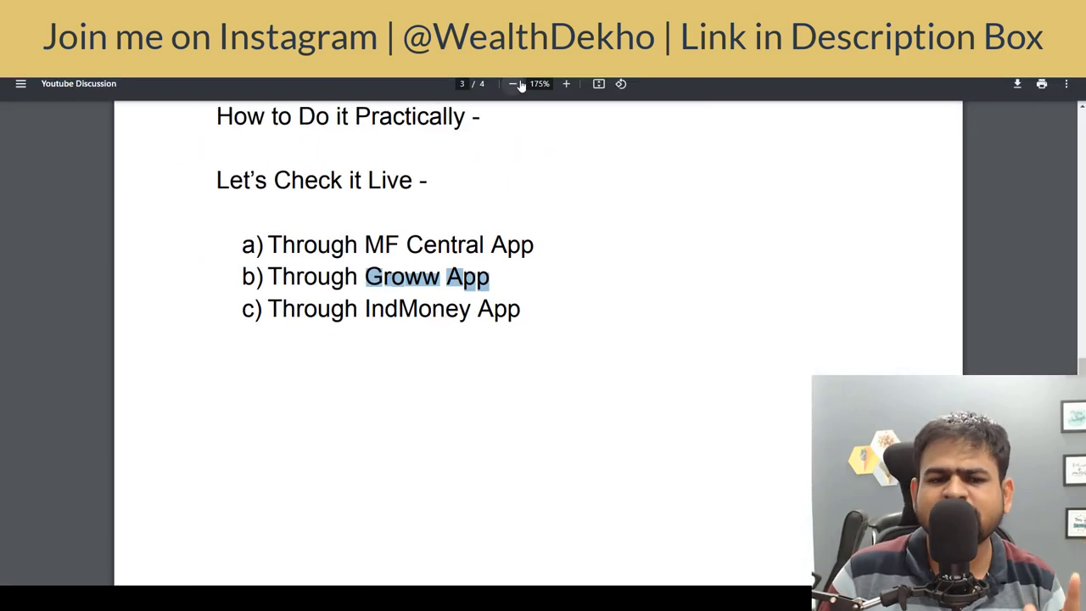